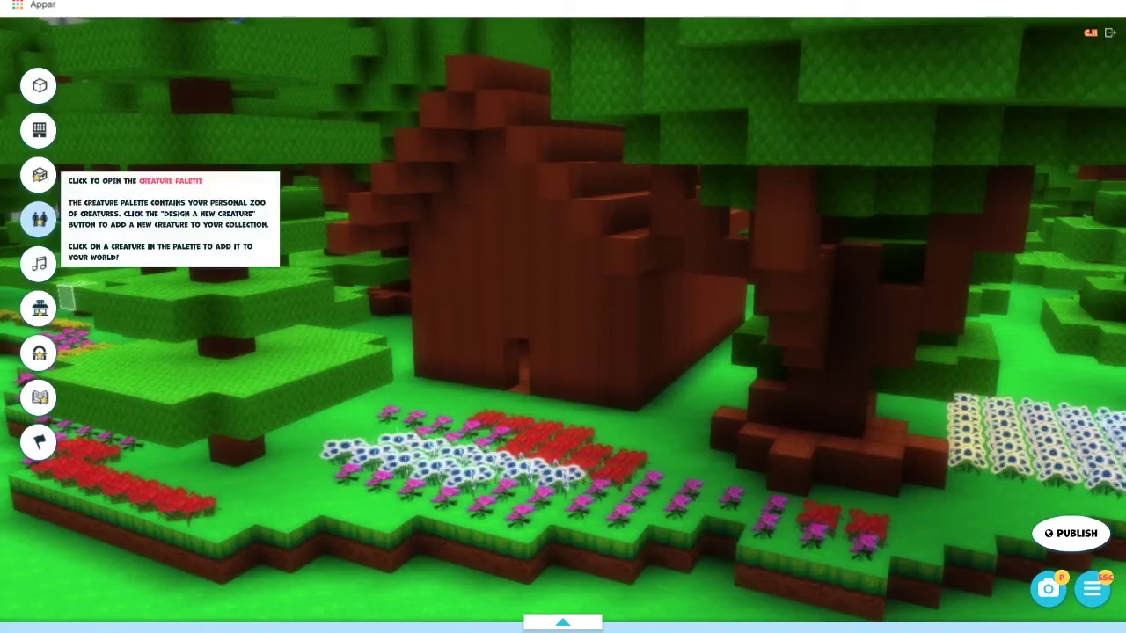
Start designing a new human creature of Mook rank, after previewing the other lifeform types.
{"action": "left_click", "coordinate": [38, 219]}
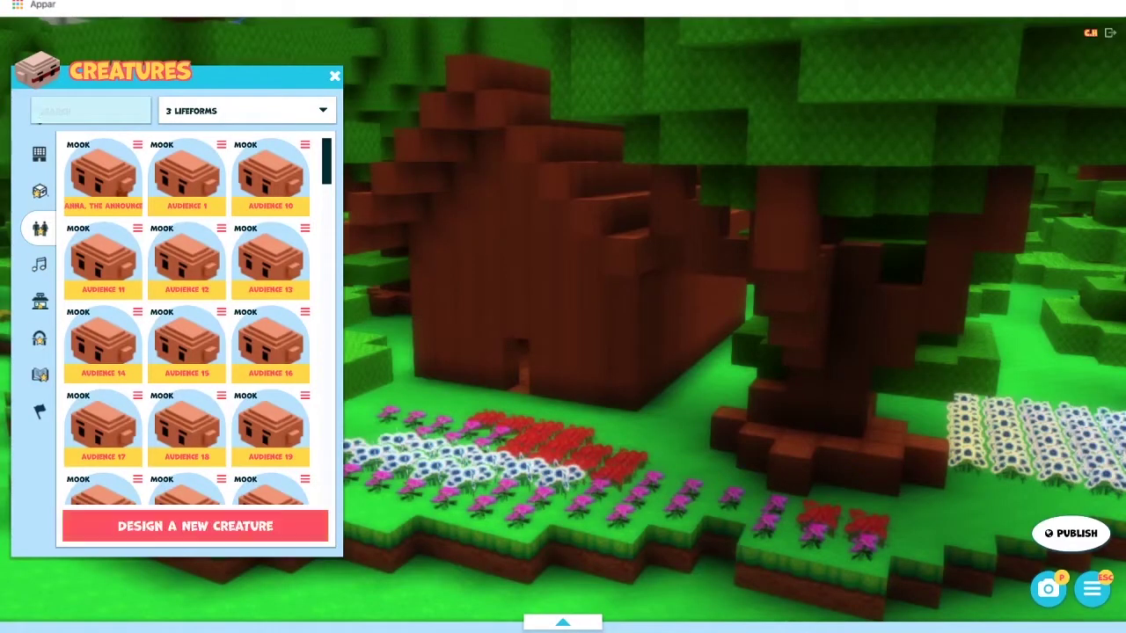
{"action": "left_click", "coordinate": [195, 526]}
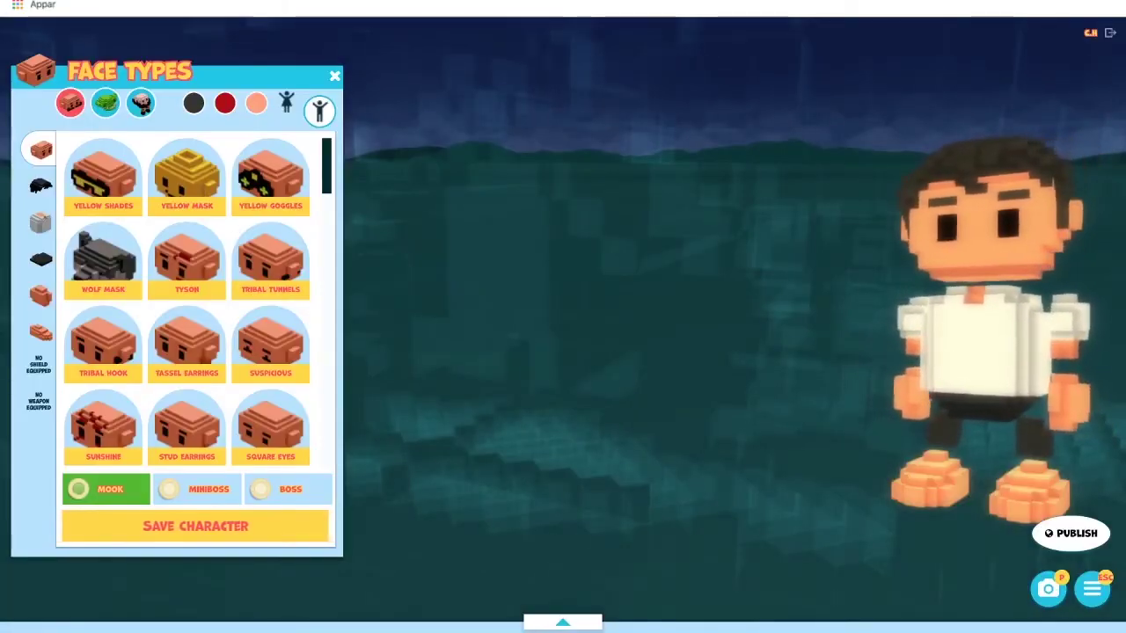
{"action": "left_click", "coordinate": [105, 103]}
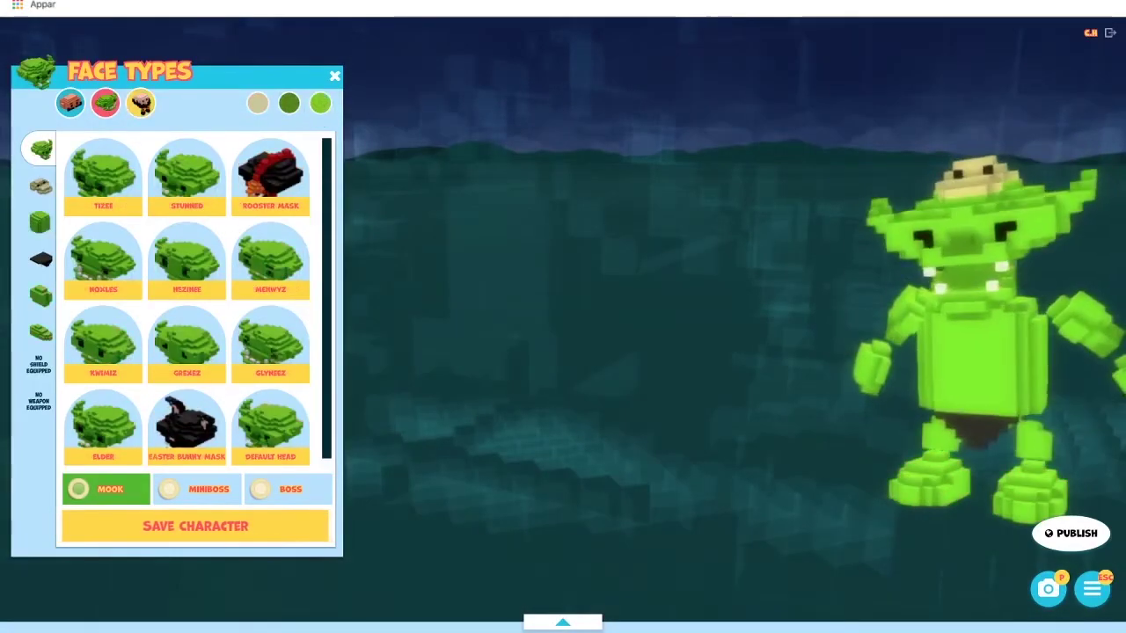
{"action": "left_click", "coordinate": [140, 103]}
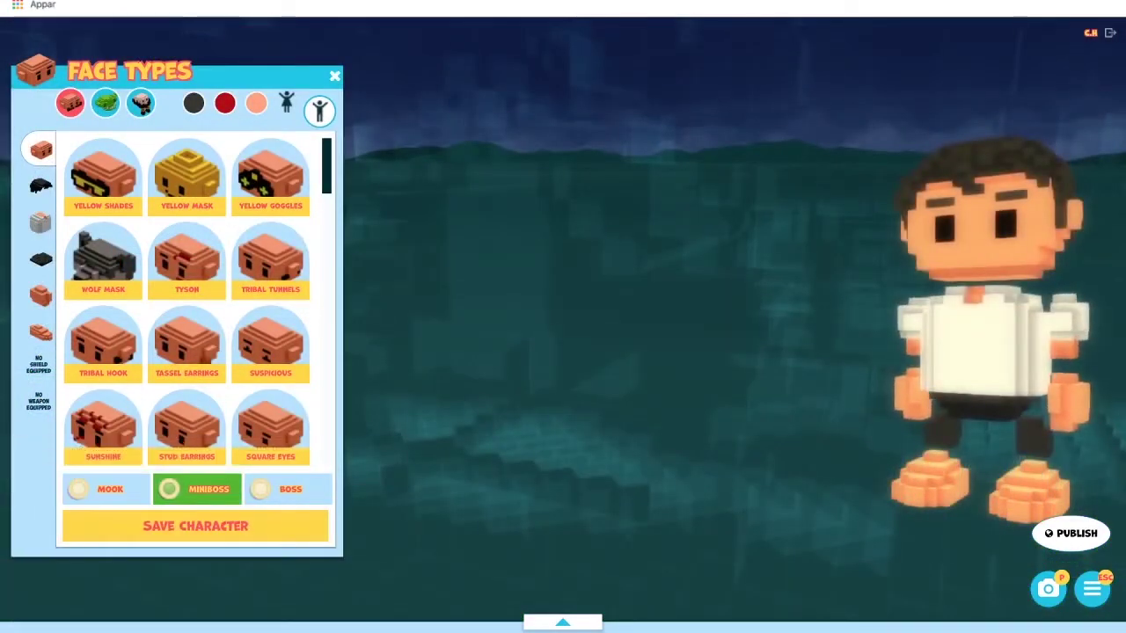
{"action": "left_click", "coordinate": [106, 489]}
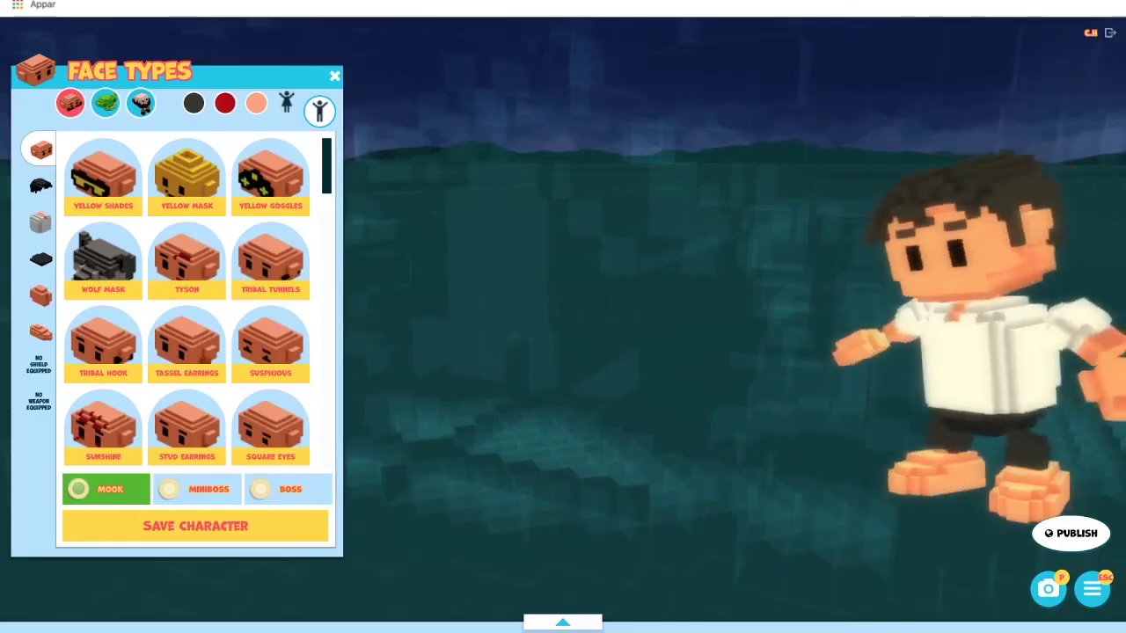
Look through the human face types, the goblin heads and the available hair styles.
{"action": "scroll", "coordinate": [186, 300], "scroll_direction": "down", "scroll_amount": 3}
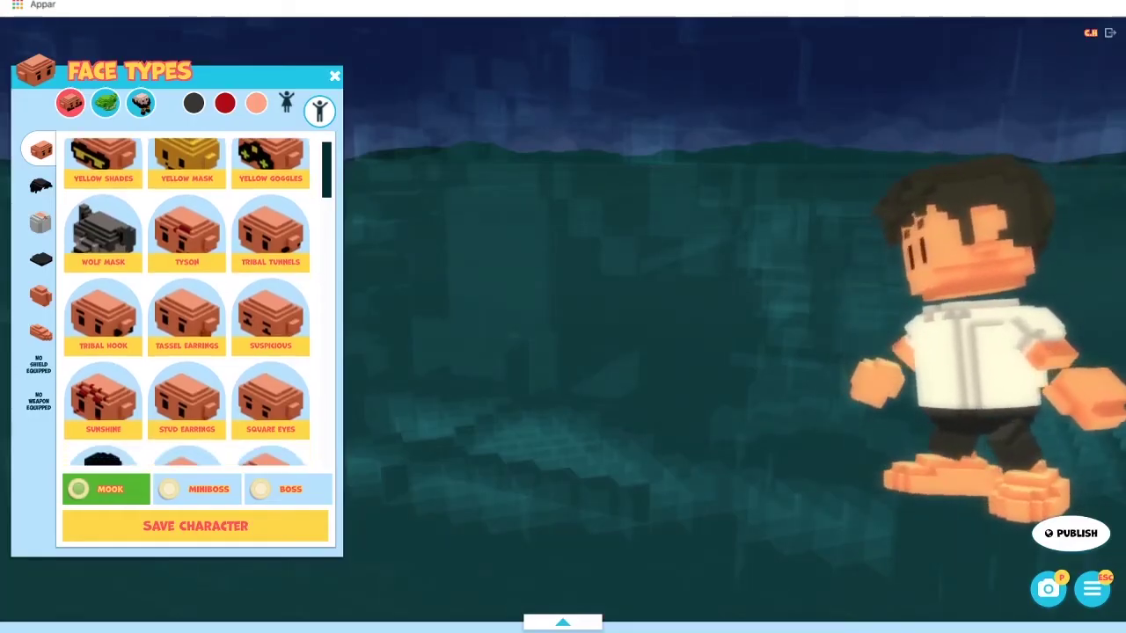
{"action": "scroll", "coordinate": [186, 300], "scroll_direction": "down", "scroll_amount": 10}
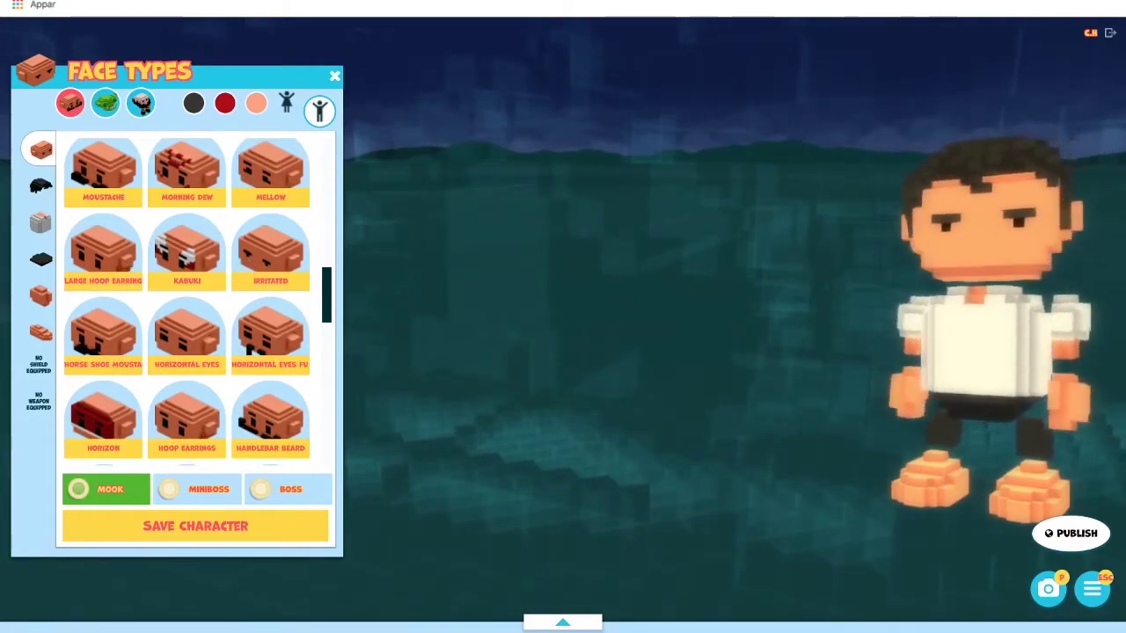
{"action": "scroll", "coordinate": [187, 300], "scroll_direction": "down", "scroll_amount": 8}
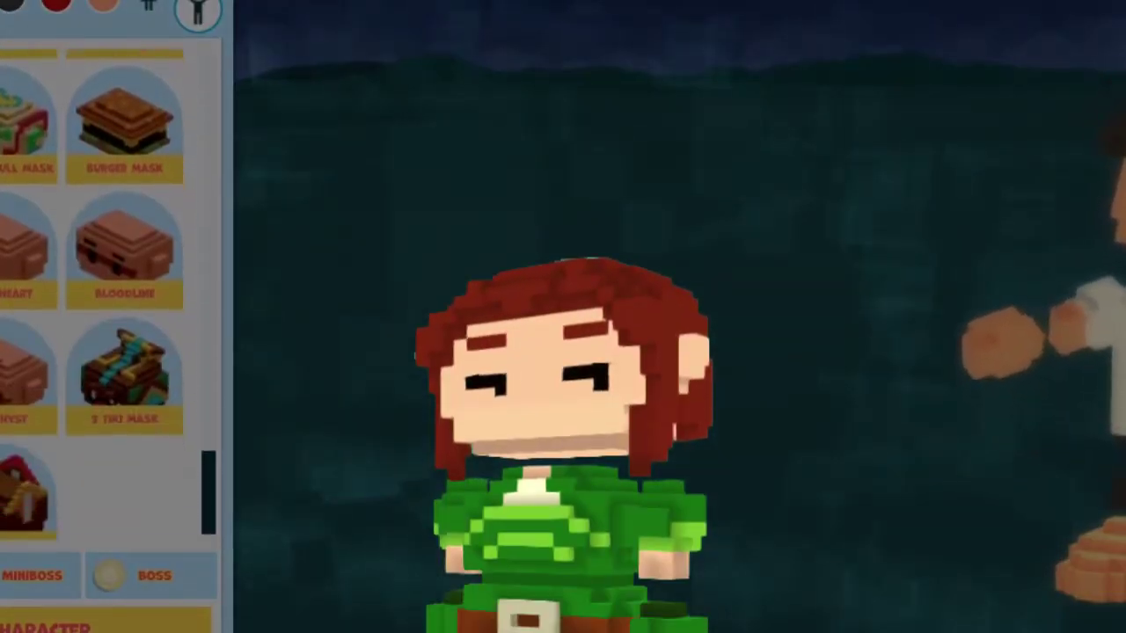
{"action": "scroll", "coordinate": [91, 300], "scroll_direction": "down", "scroll_amount": 1}
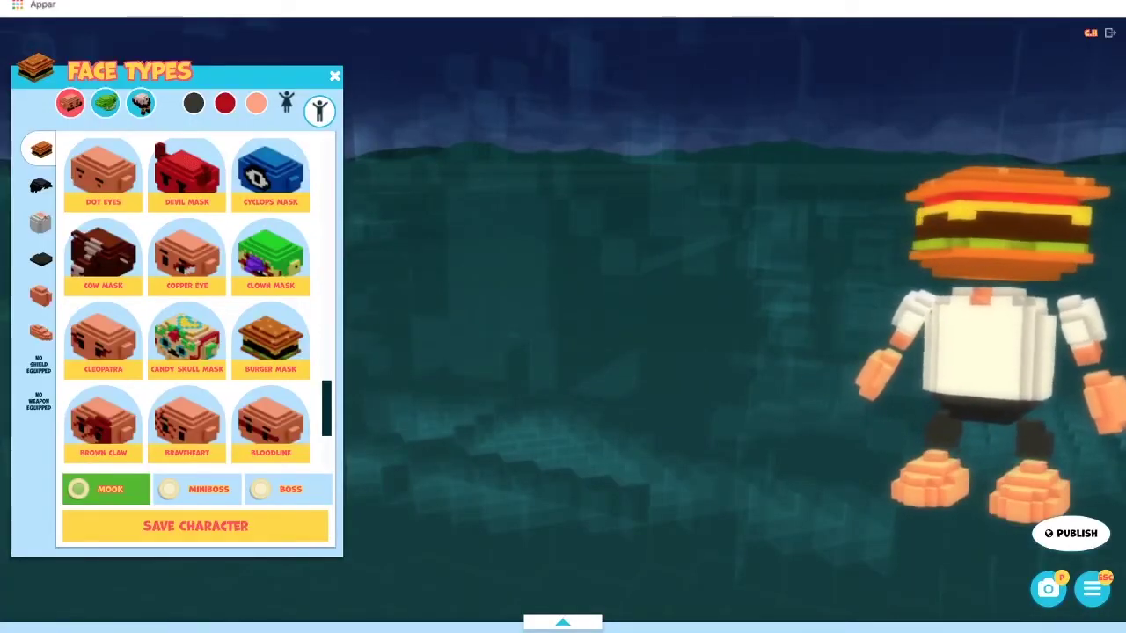
{"action": "left_click", "coordinate": [105, 102]}
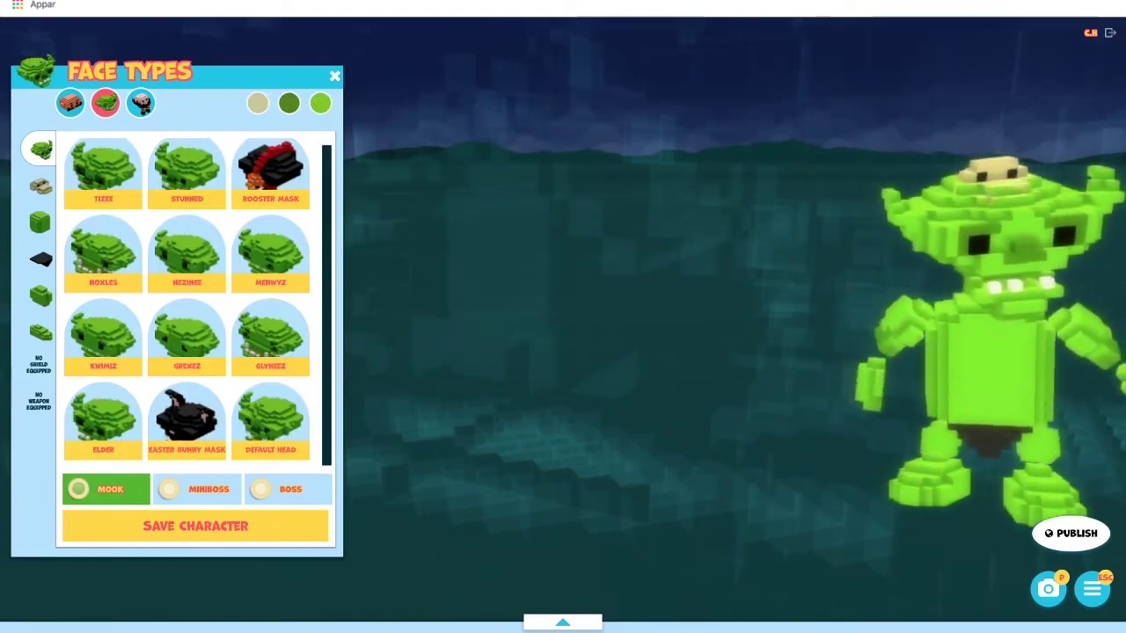
{"action": "left_click", "coordinate": [141, 103]}
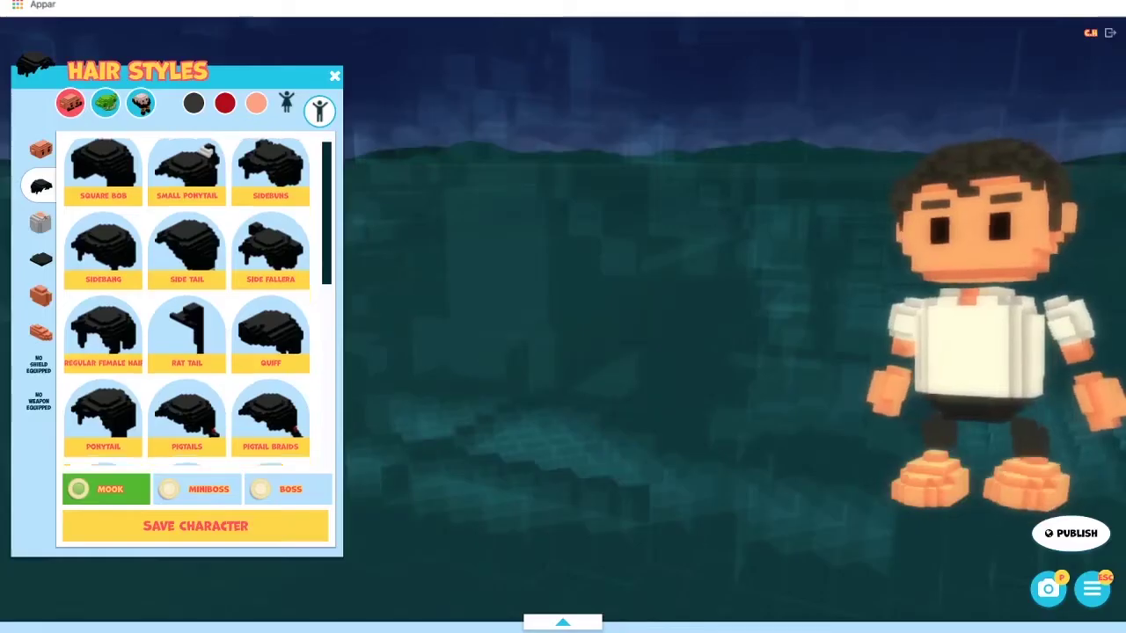
{"action": "scroll", "coordinate": [410, 575], "scroll_direction": "down", "scroll_amount": 5}
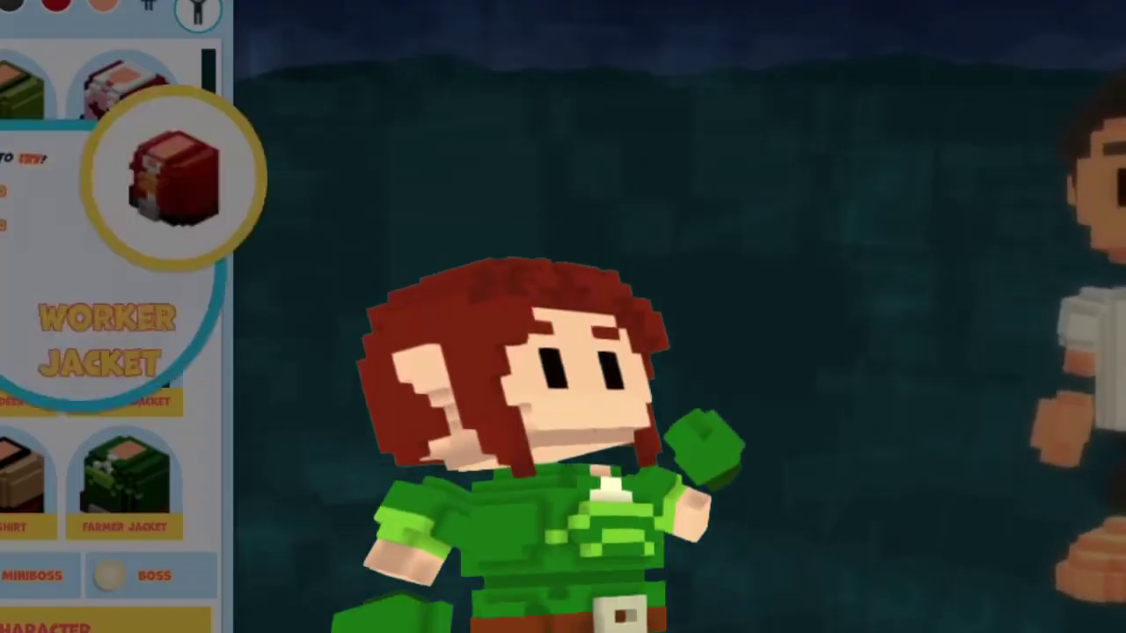
Dress the character in the Extremely Fancy Blouse and the Extremely Fancy Pants.
{"action": "left_click_drag", "start_coordinate": [209, 176], "coordinate": [209, 293]}
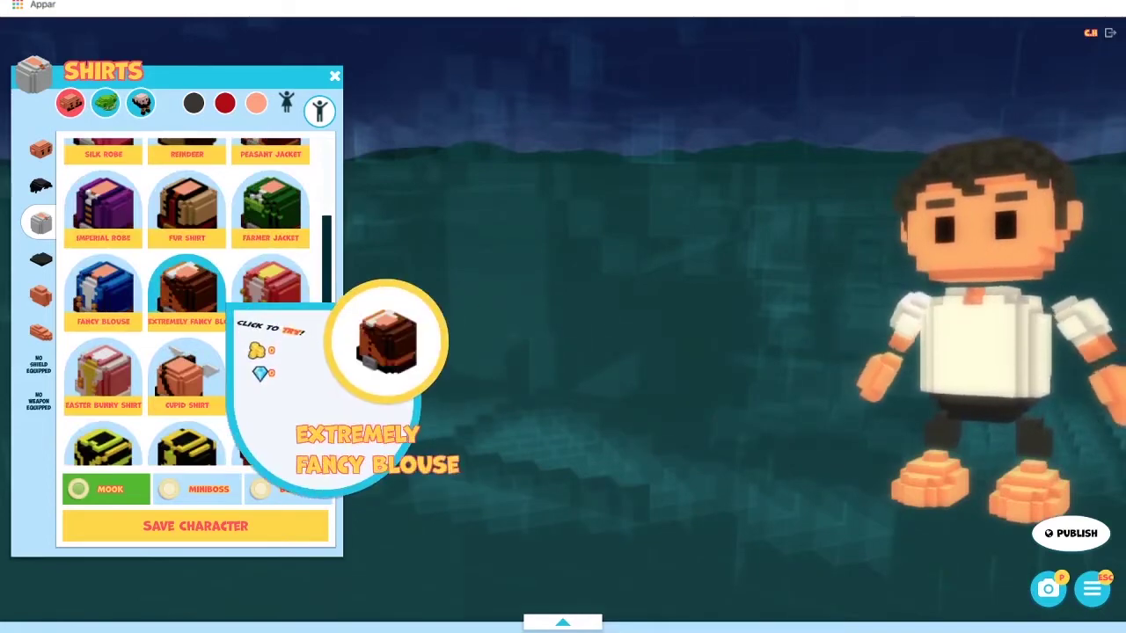
{"action": "left_click", "coordinate": [201, 293]}
{"action": "left_click", "coordinate": [42, 260]}
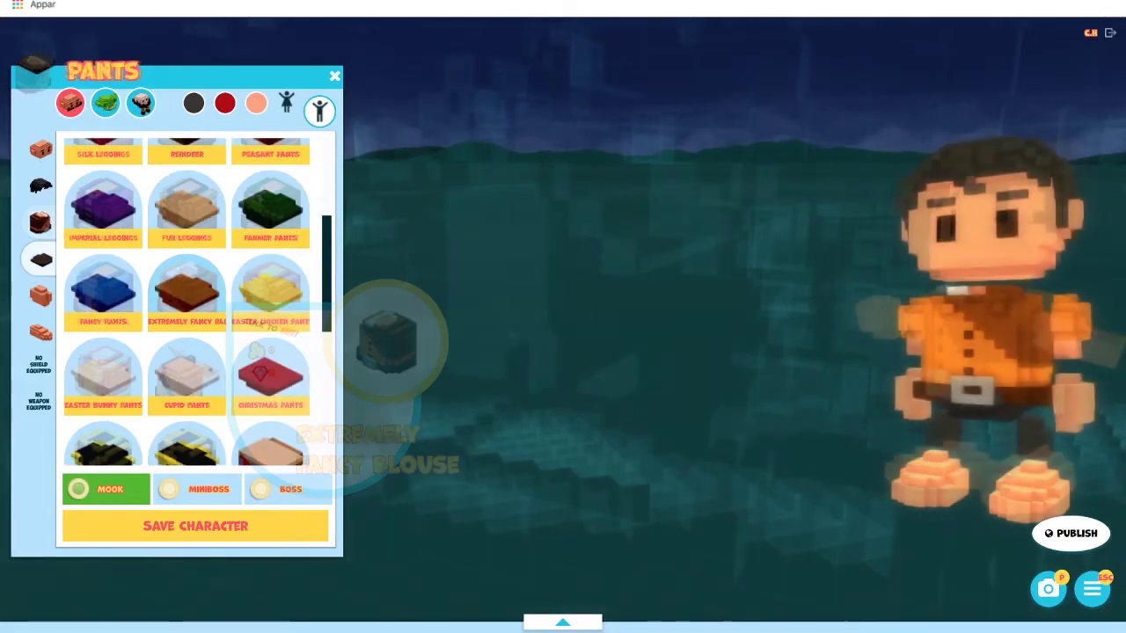
{"action": "left_click", "coordinate": [189, 301]}
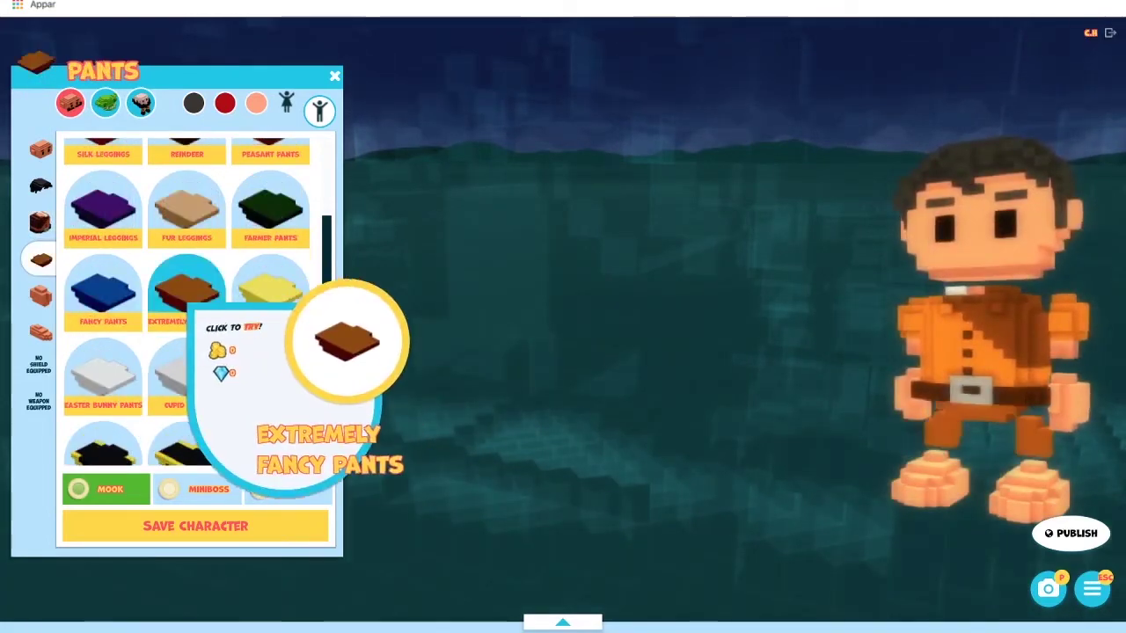
Give the character yellow gloves and the Fabulous Boots.
{"action": "left_click", "coordinate": [42, 296]}
{"action": "scroll", "coordinate": [103, 309], "scroll_direction": "down", "scroll_amount": 3}
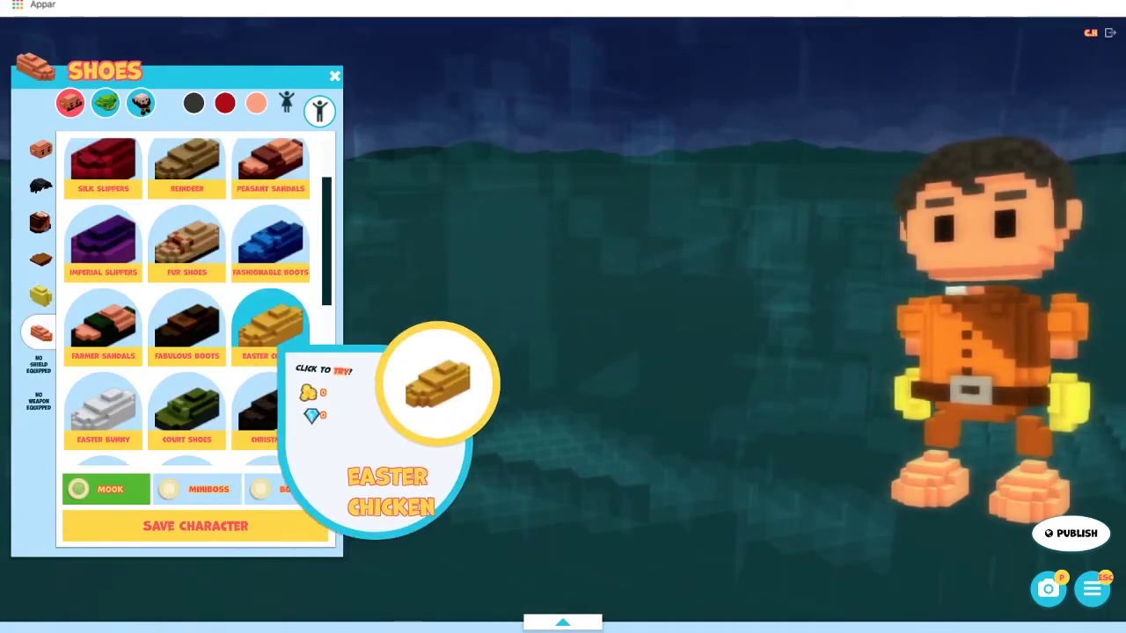
{"action": "mouse_move", "coordinate": [271, 239]}
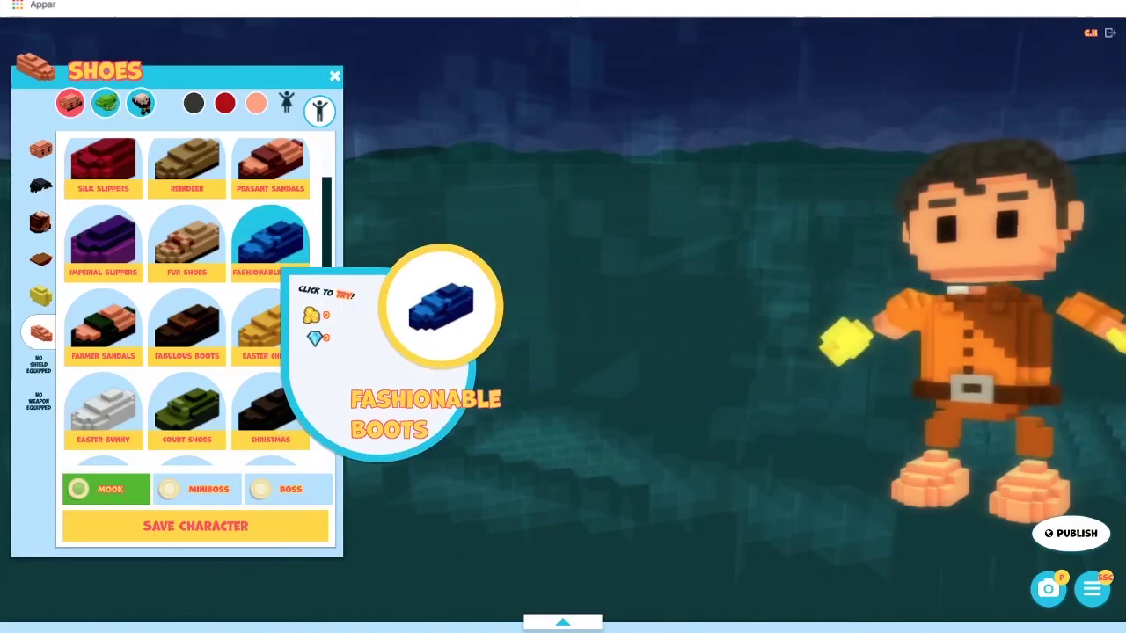
{"action": "left_click", "coordinate": [187, 325]}
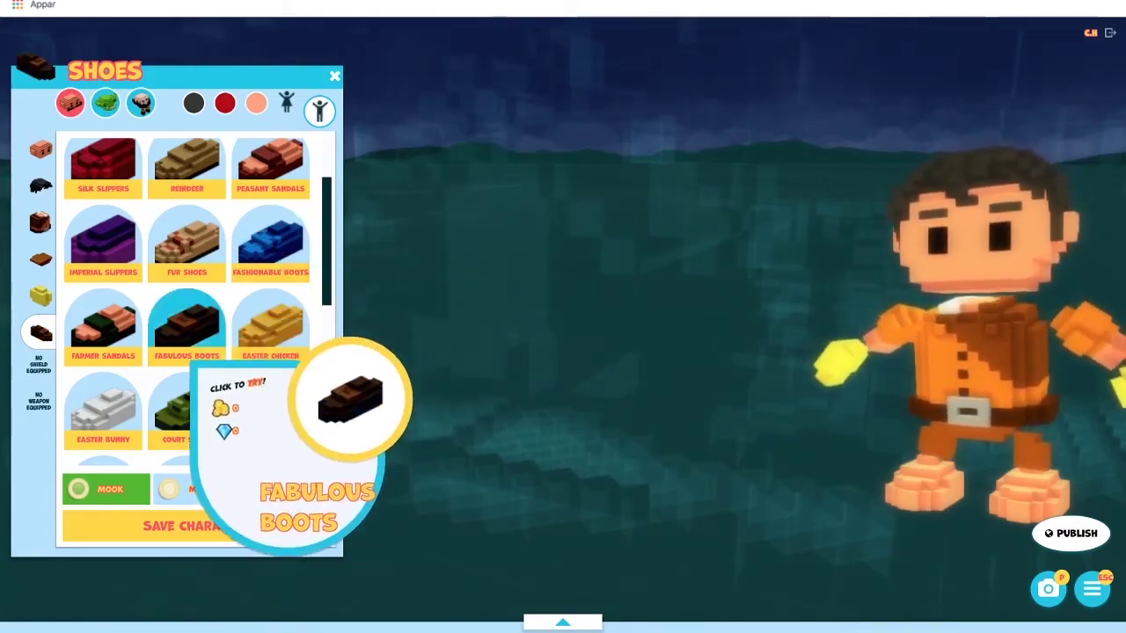
Replace the character's pants with a white pair and the yellow gloves with a dark pair.
{"action": "left_click", "coordinate": [41, 259]}
{"action": "left_click", "coordinate": [41, 296]}
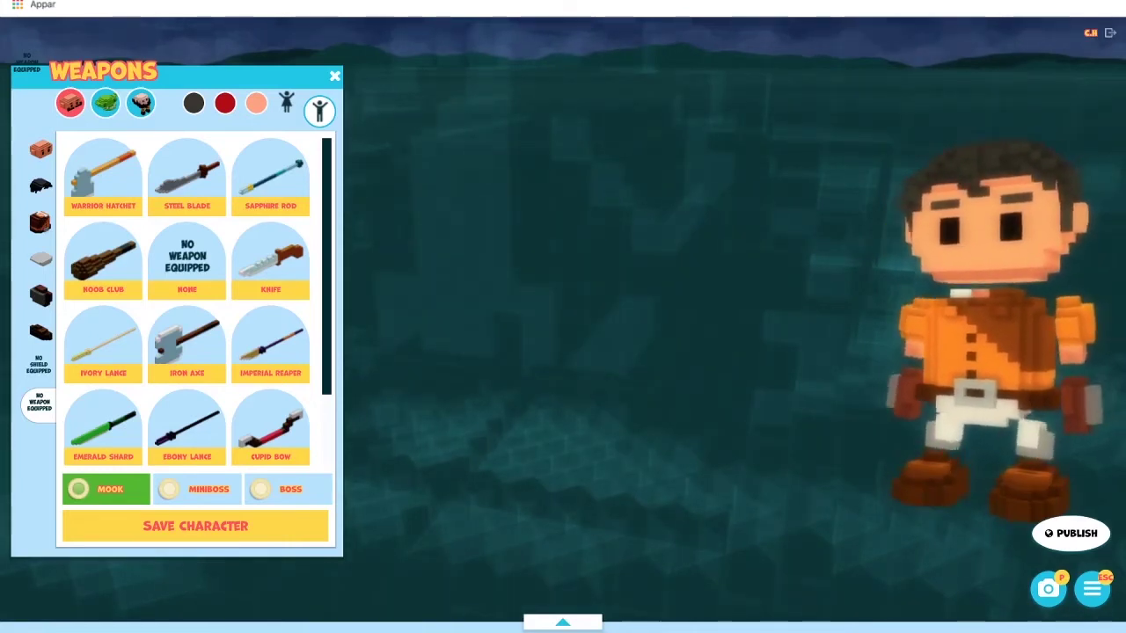
Compare the weapons available for the different lifeform types.
{"action": "left_click", "coordinate": [105, 103]}
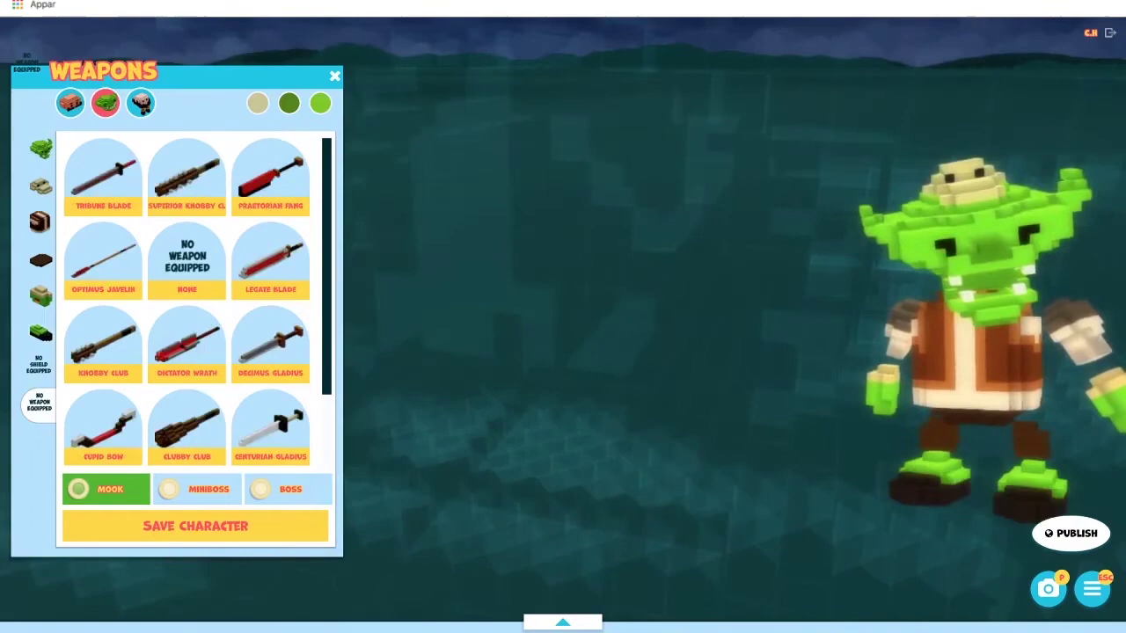
{"action": "left_click", "coordinate": [140, 103]}
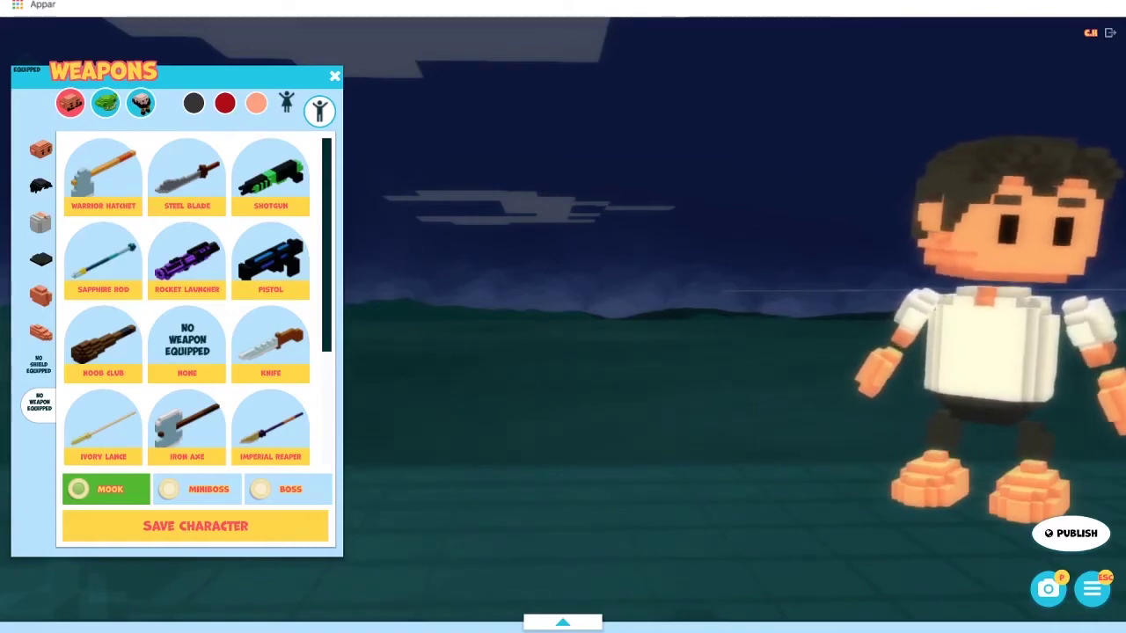
{"action": "left_click", "coordinate": [105, 102]}
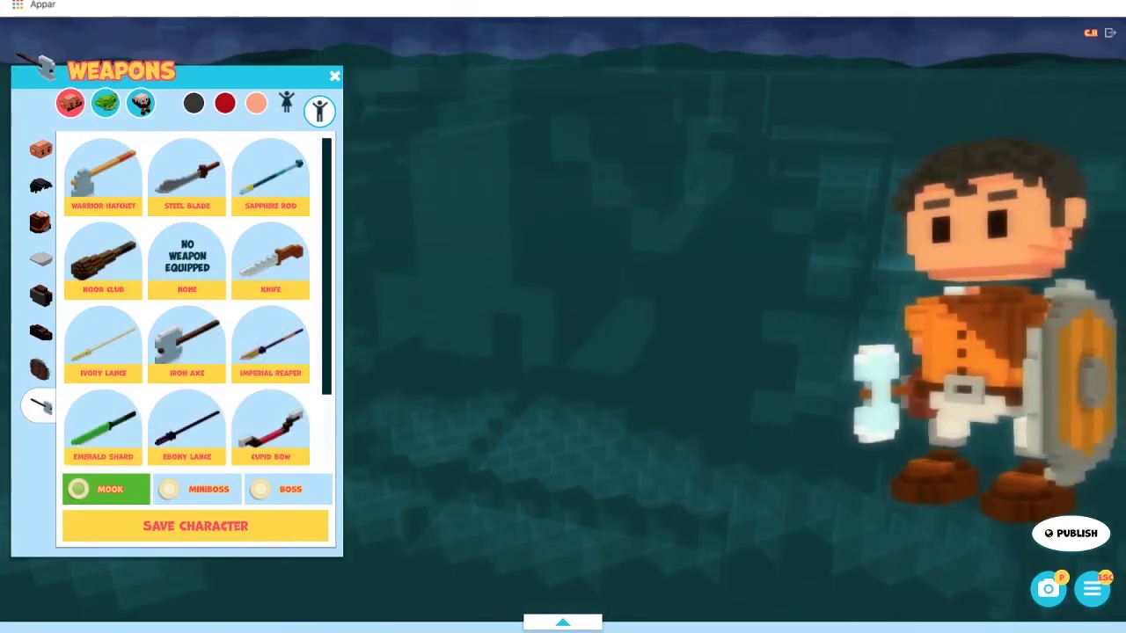
Save the finished character under the name Forest Guardian.
{"action": "left_click", "coordinate": [195, 526]}
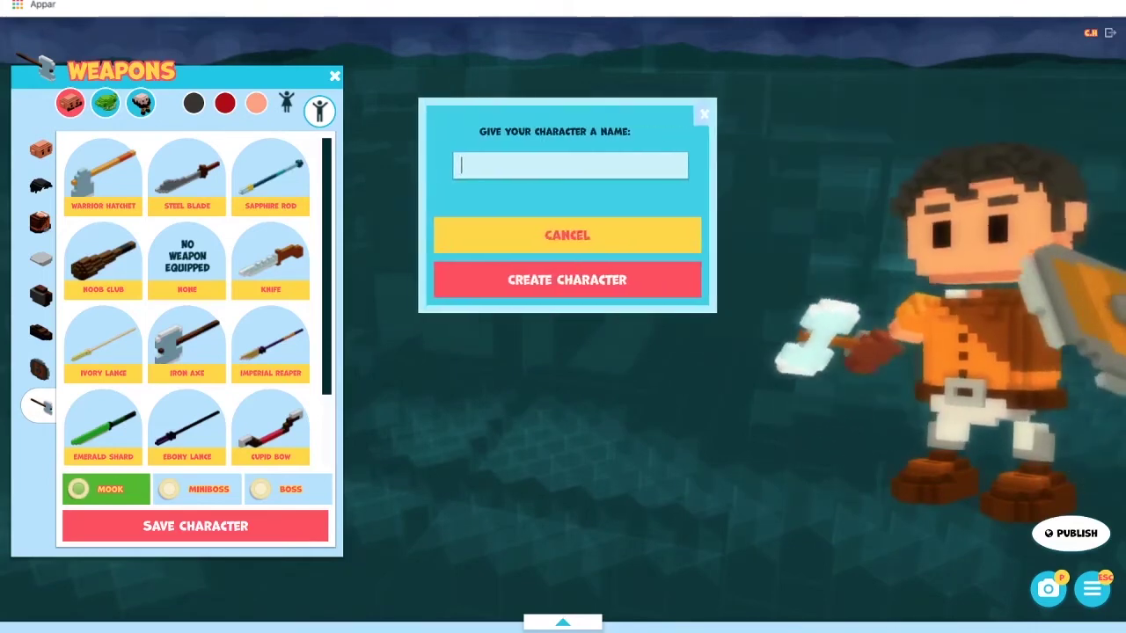
{"action": "type", "text": "Fore"}
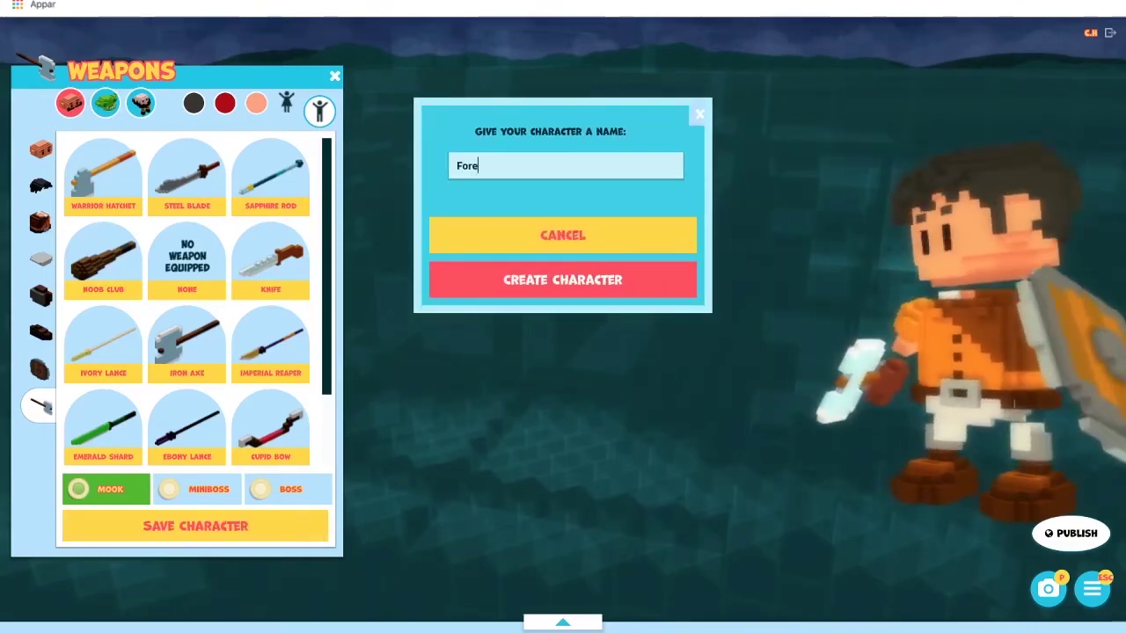
{"action": "type", "text": "st Guardian"}
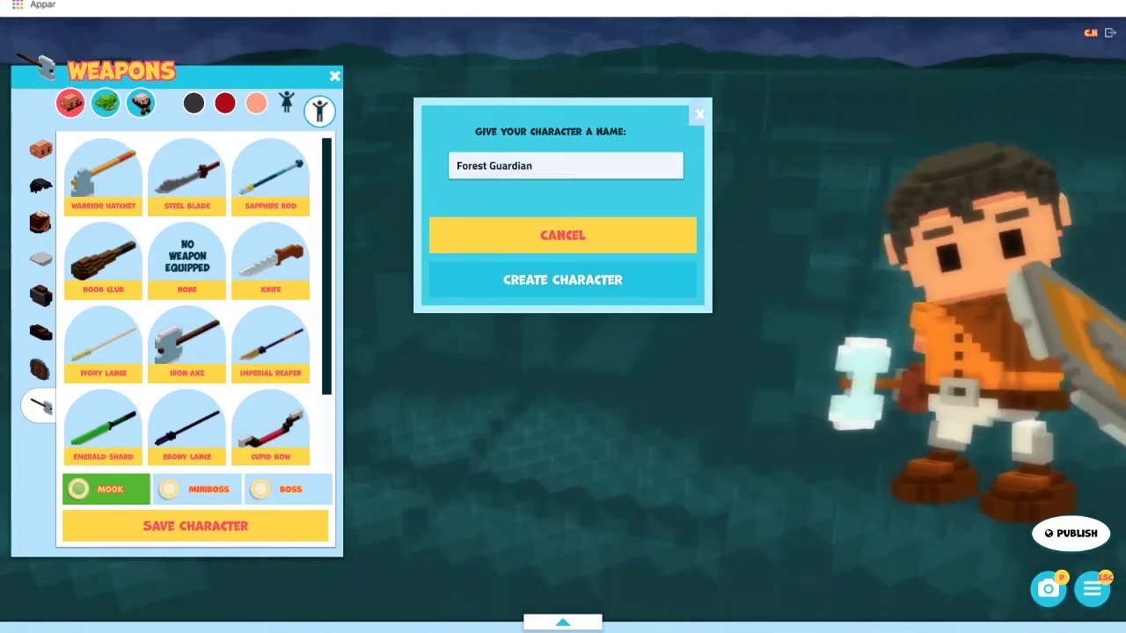
{"action": "left_click", "coordinate": [564, 279]}
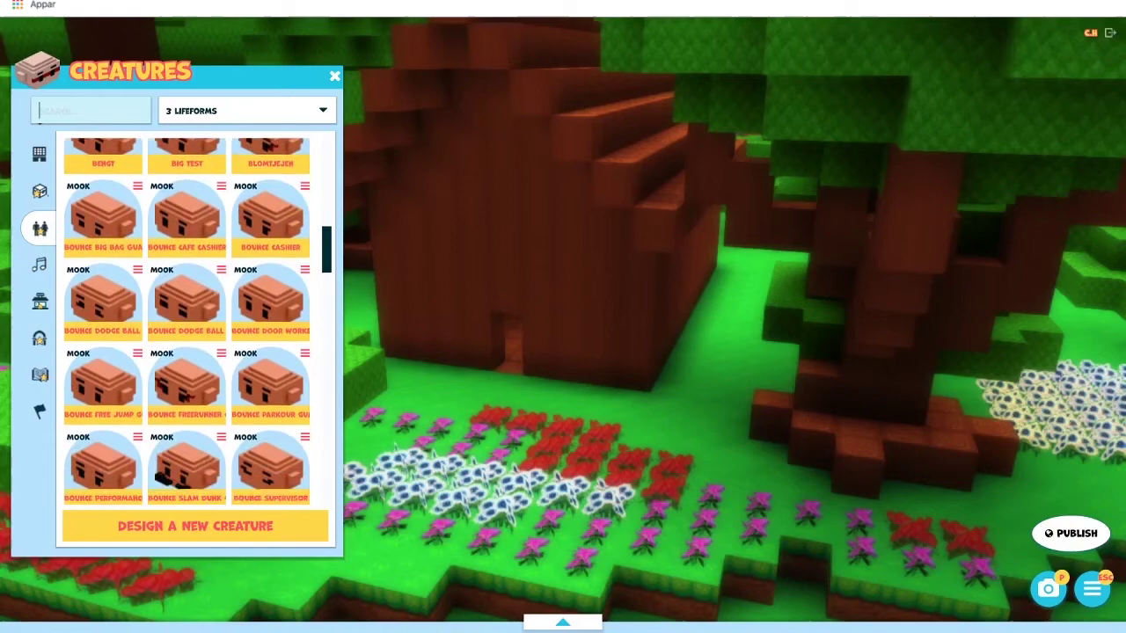
Find the Forest Guardian among the creatures and place it beside the doorway of the wooden house.
{"action": "scroll", "coordinate": [187, 322], "scroll_direction": "down", "scroll_amount": 6}
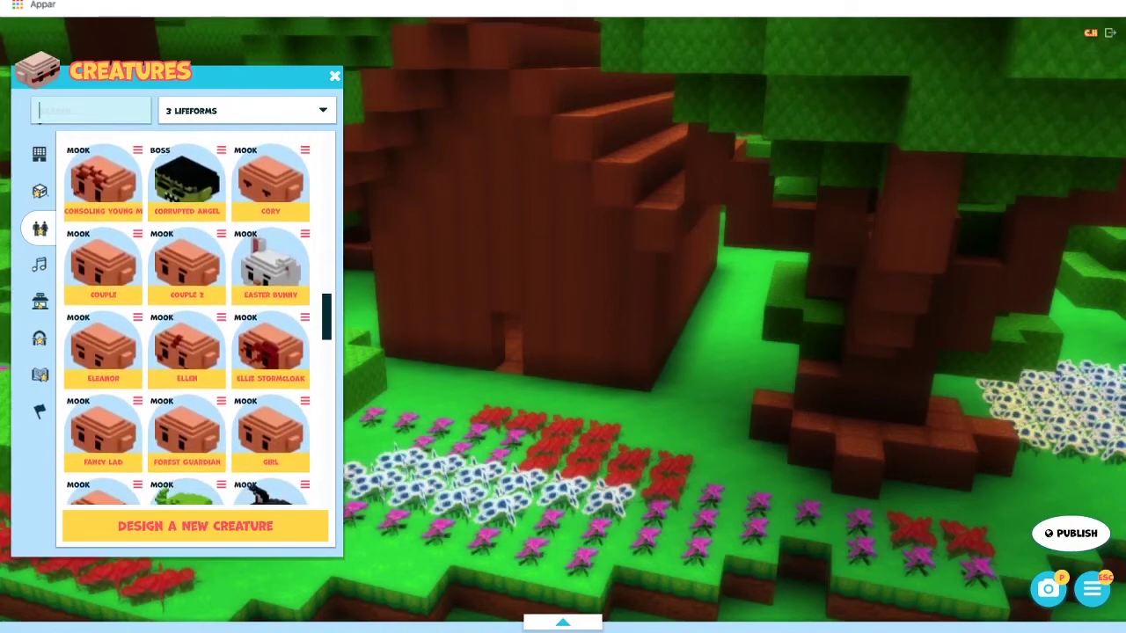
{"action": "scroll", "coordinate": [187, 321], "scroll_direction": "down", "scroll_amount": 1}
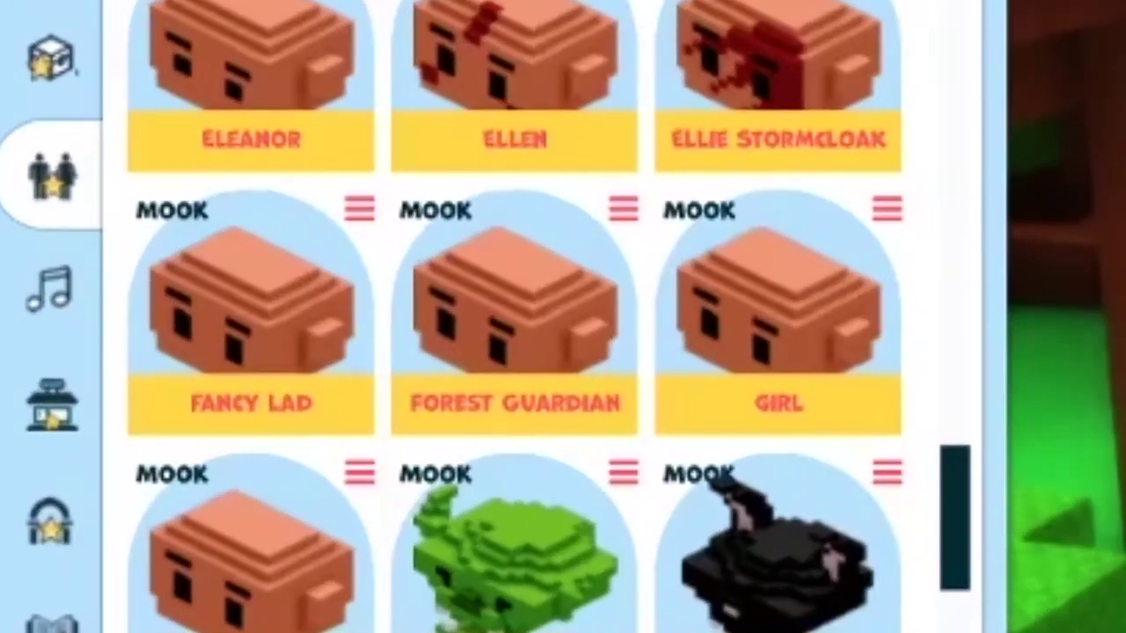
{"action": "left_click", "coordinate": [515, 308]}
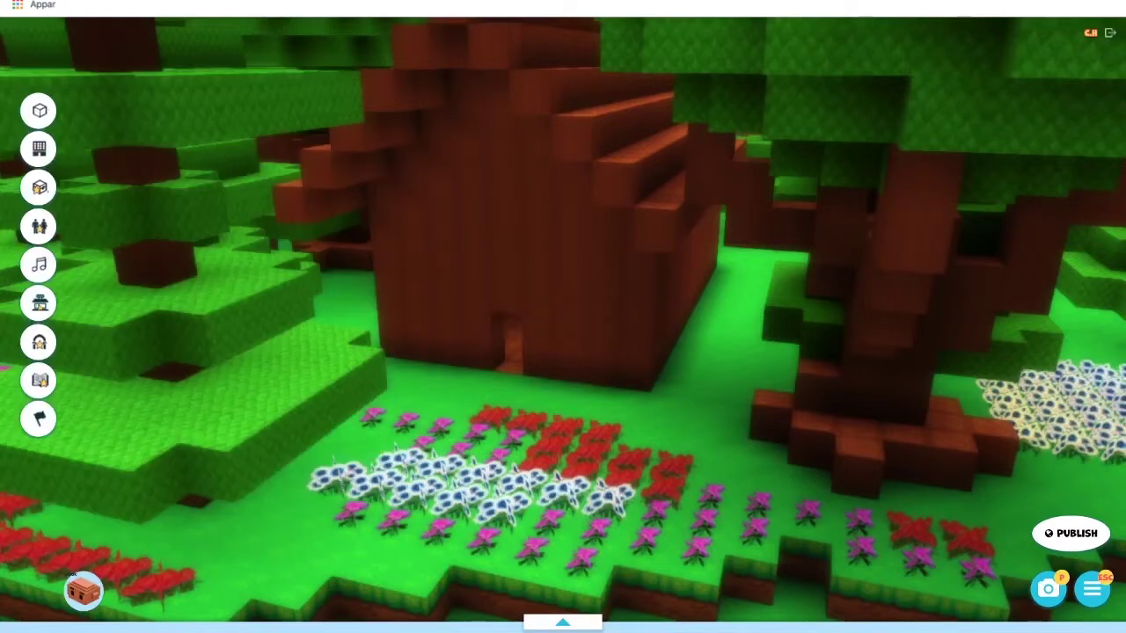
{"action": "left_click", "coordinate": [469, 379]}
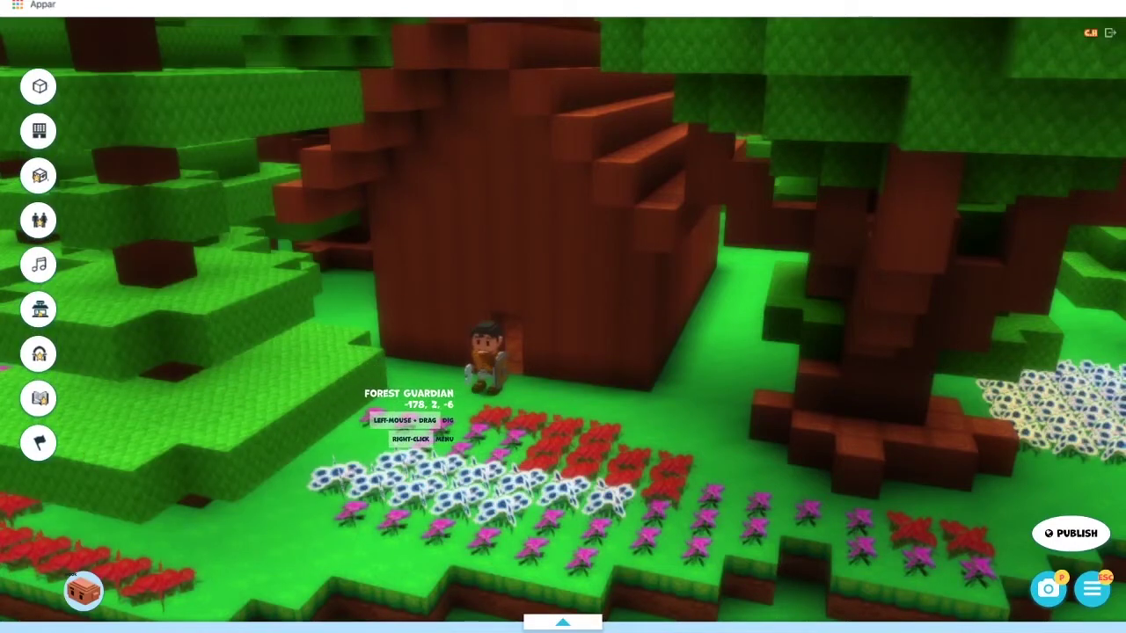
Delete the Big Test miniboss from the creature collection and check the list.
{"action": "left_click", "coordinate": [39, 220]}
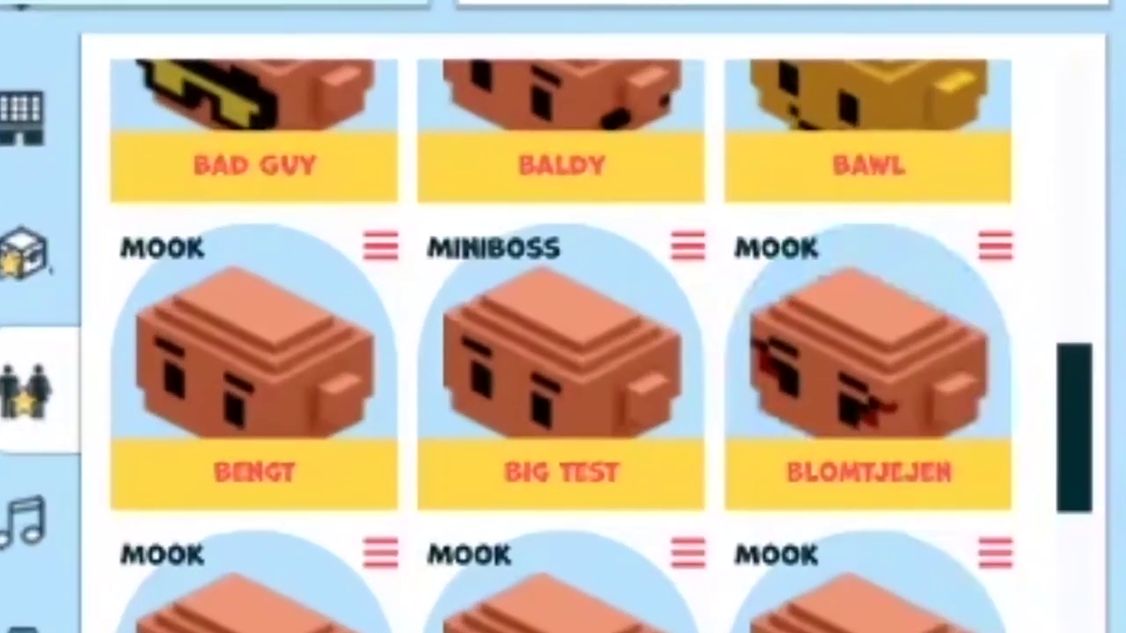
{"action": "left_click", "coordinate": [221, 189]}
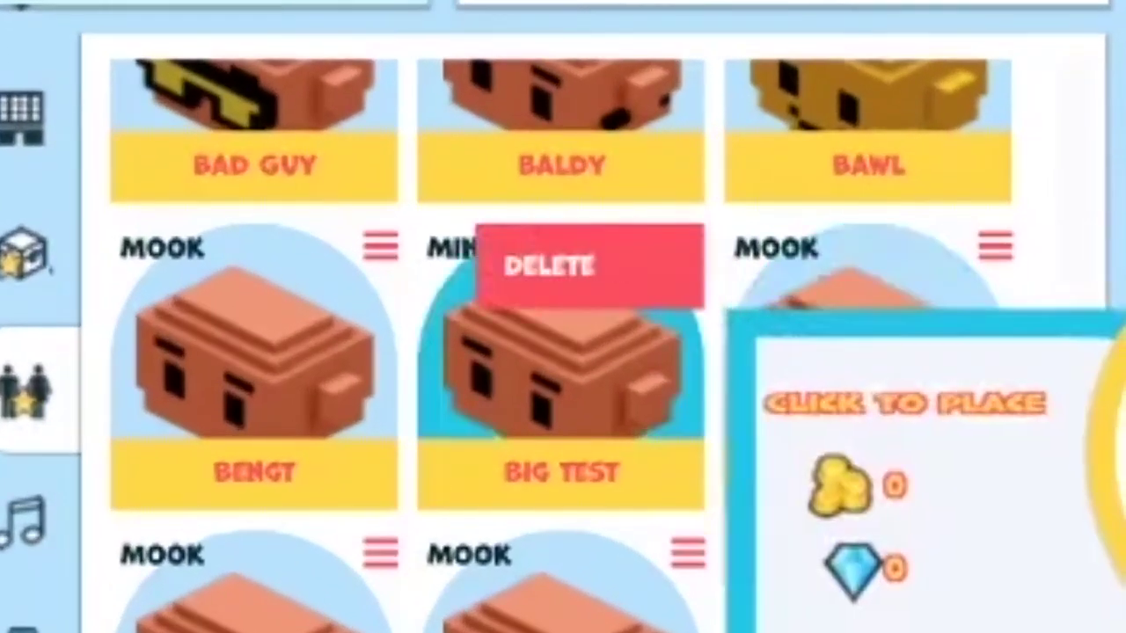
{"action": "left_click", "coordinate": [549, 265]}
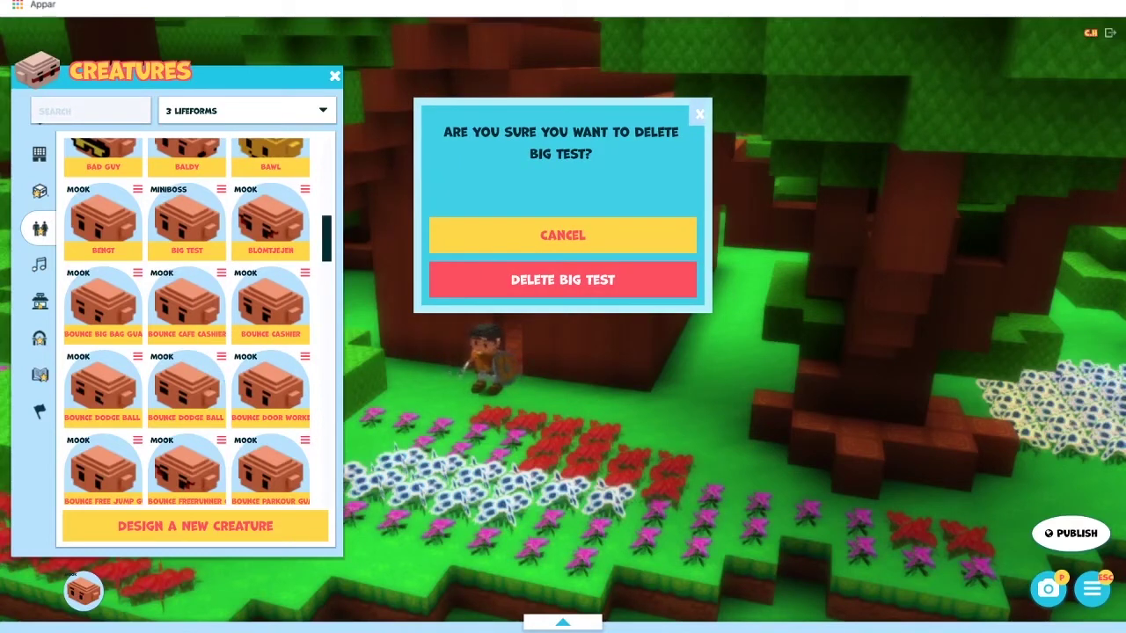
{"action": "left_click", "coordinate": [483, 278]}
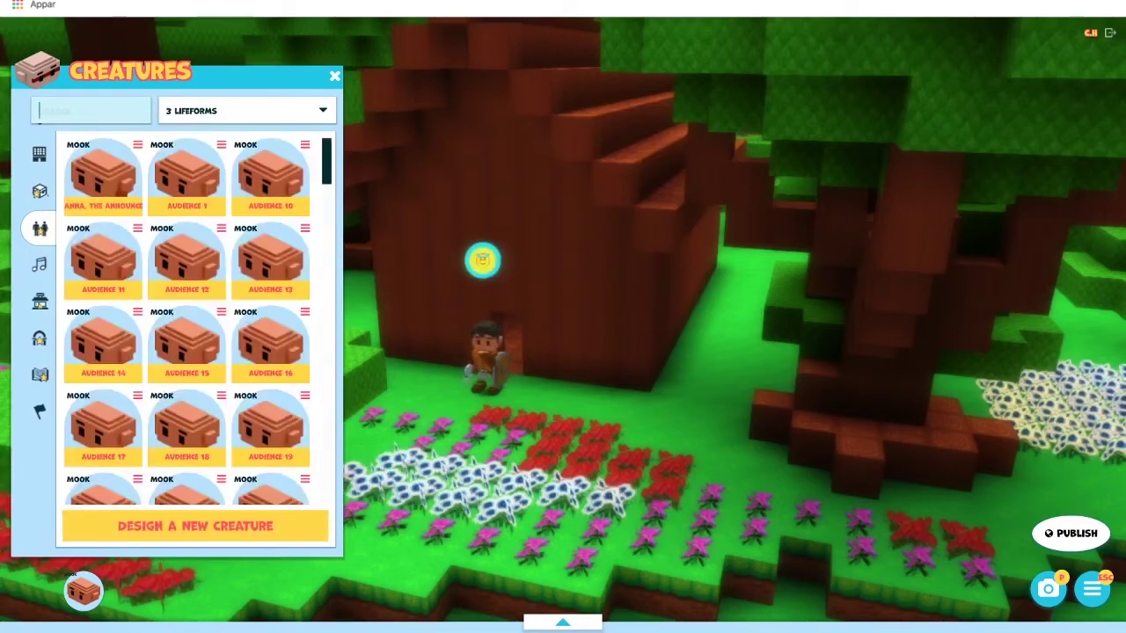
{"action": "scroll", "coordinate": [198, 321], "scroll_direction": "down", "scroll_amount": 6}
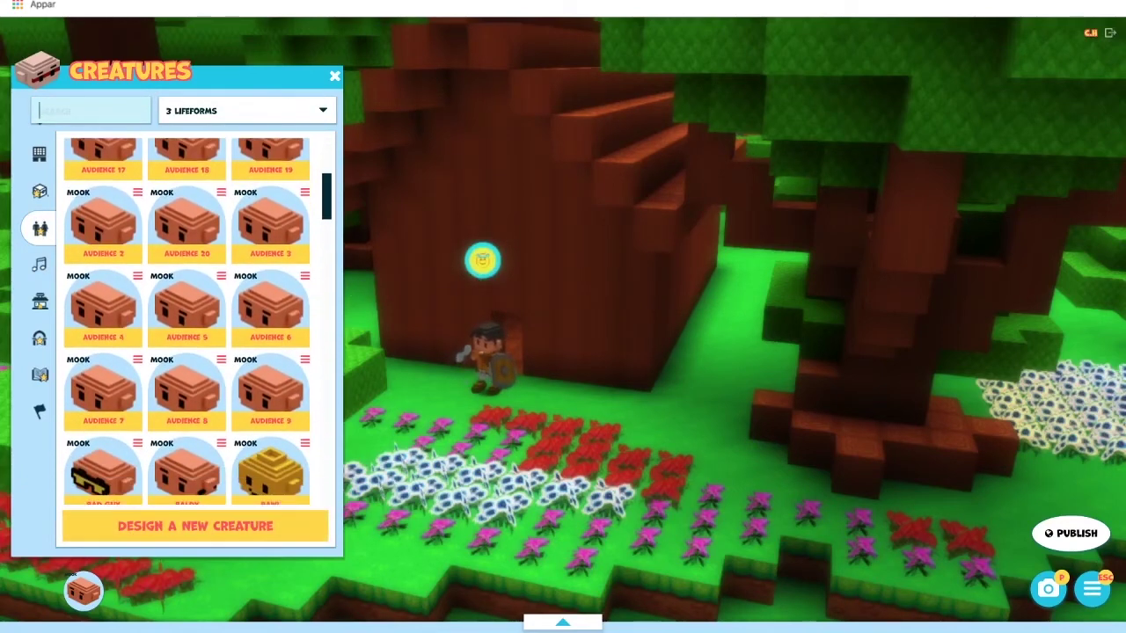
{"action": "scroll", "coordinate": [198, 322], "scroll_direction": "down", "scroll_amount": 2}
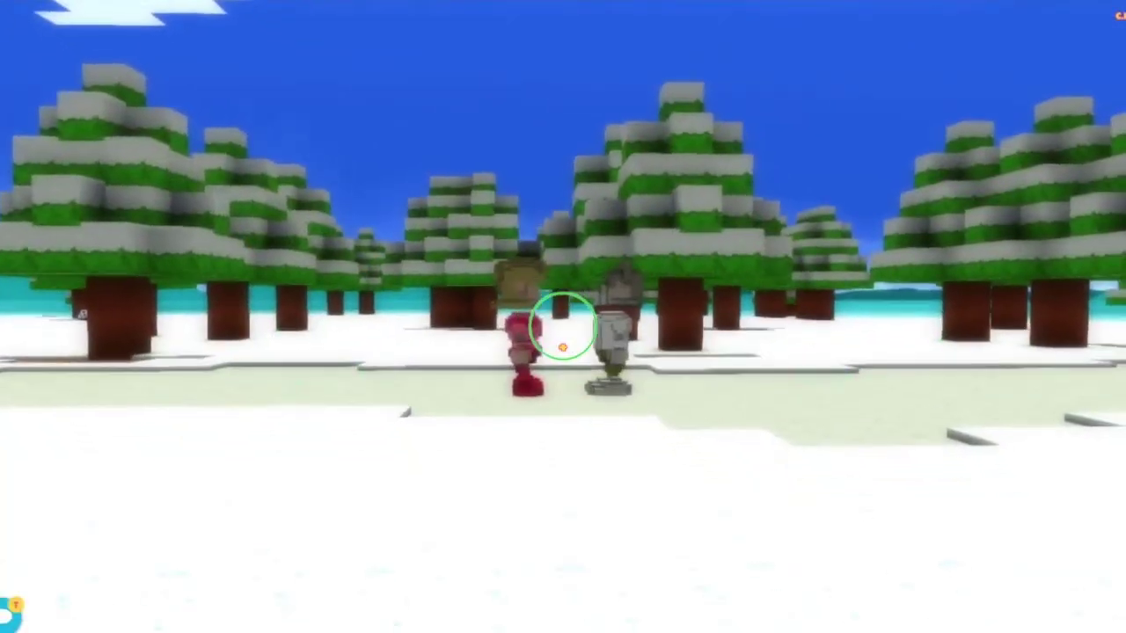
Play-test the snowy world and check how the wolf behaves when the player approaches and attacks.
{"action": "left_click", "coordinate": [564, 326]}
{"action": "left_click", "coordinate": [563, 326]}
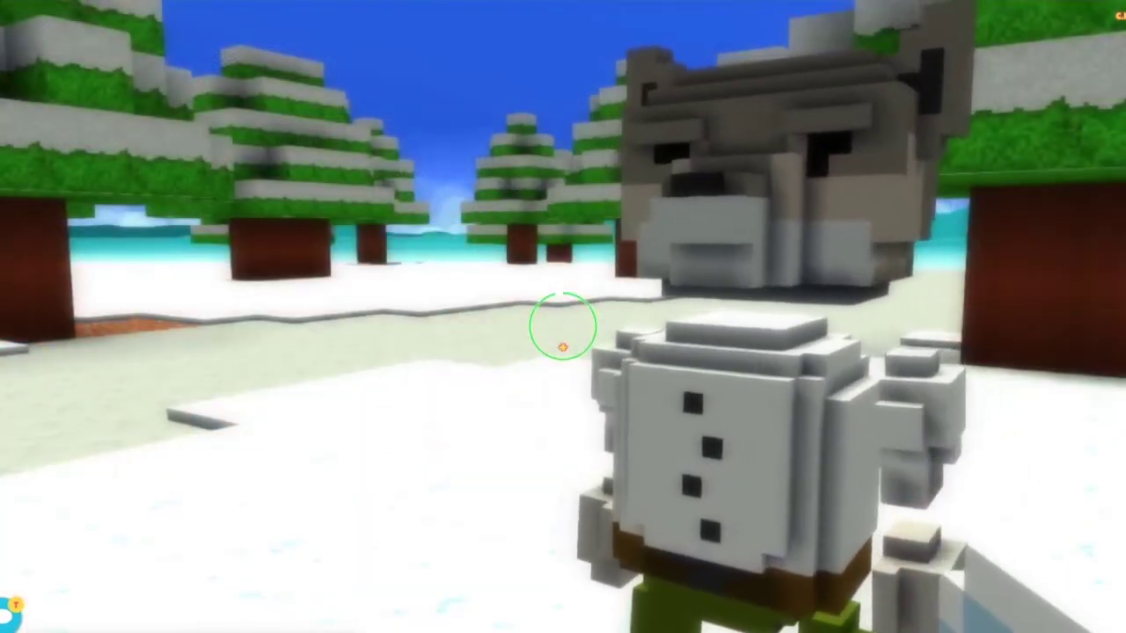
{"action": "left_click", "coordinate": [563, 326]}
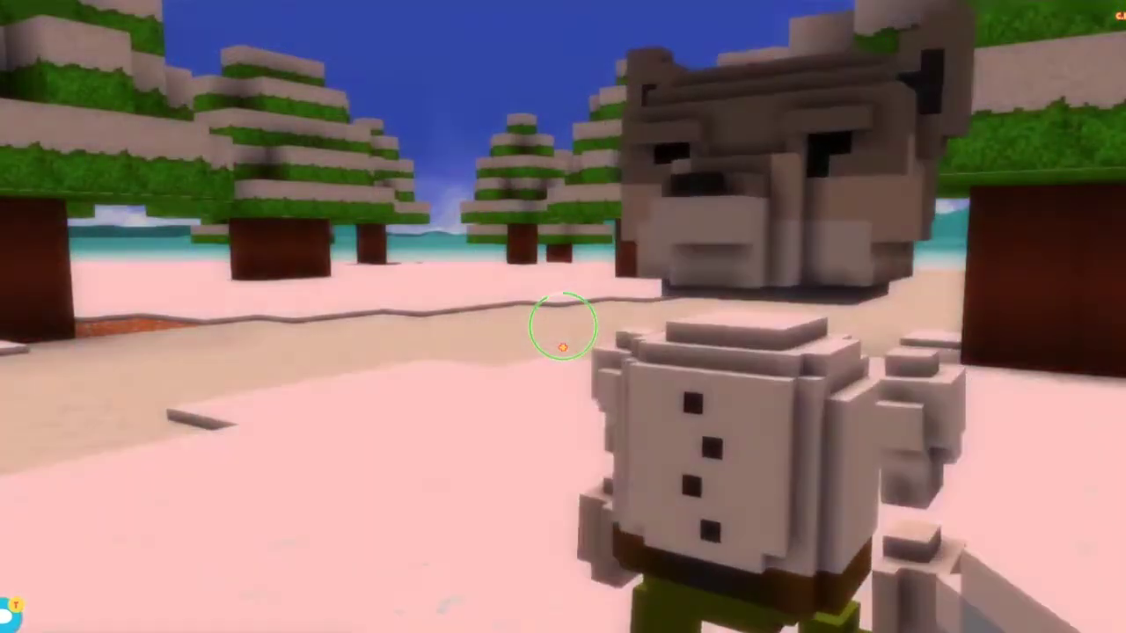
{"action": "left_click", "coordinate": [563, 326]}
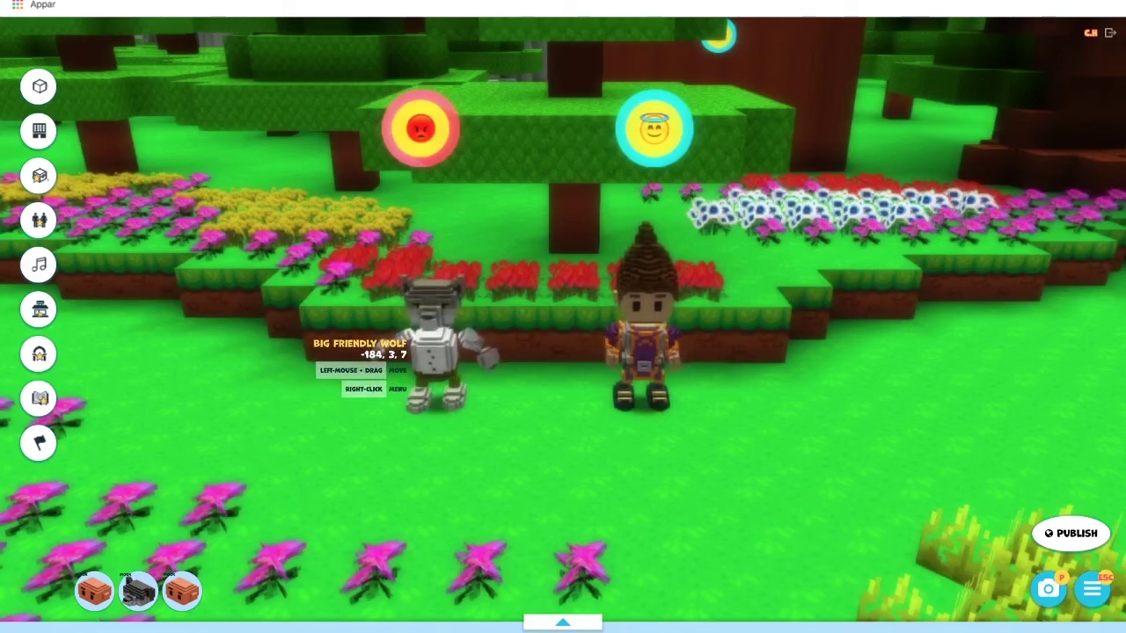
Set the Big Friendly Wolf's attitude in the forest world to friendly.
{"action": "left_click", "coordinate": [447, 337]}
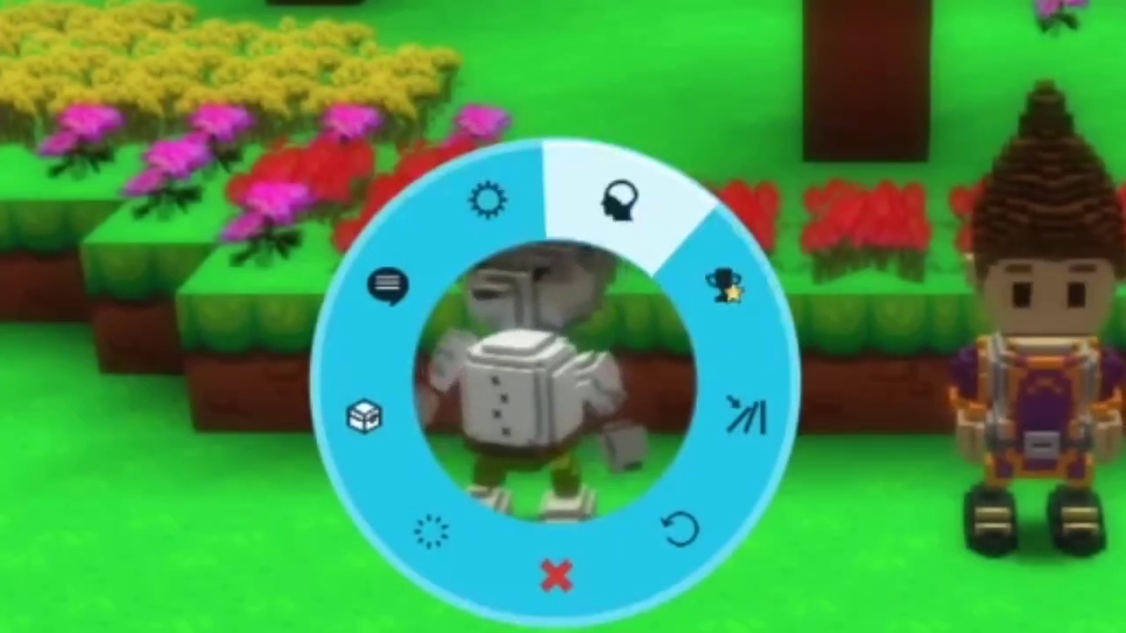
{"action": "left_click", "coordinate": [623, 202]}
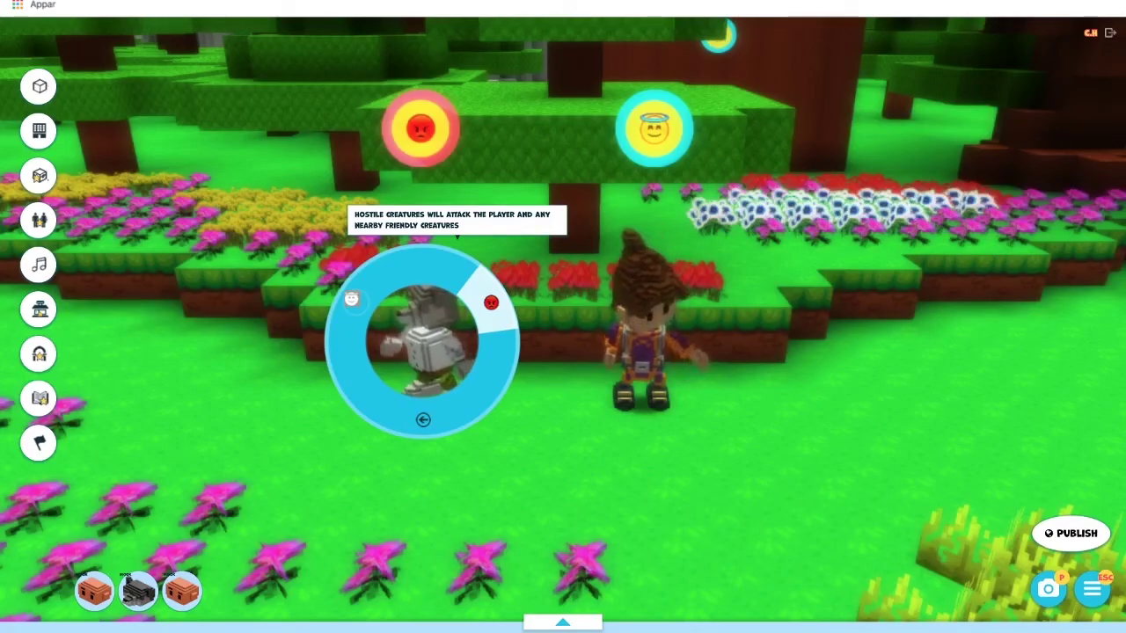
{"action": "left_click", "coordinate": [352, 303]}
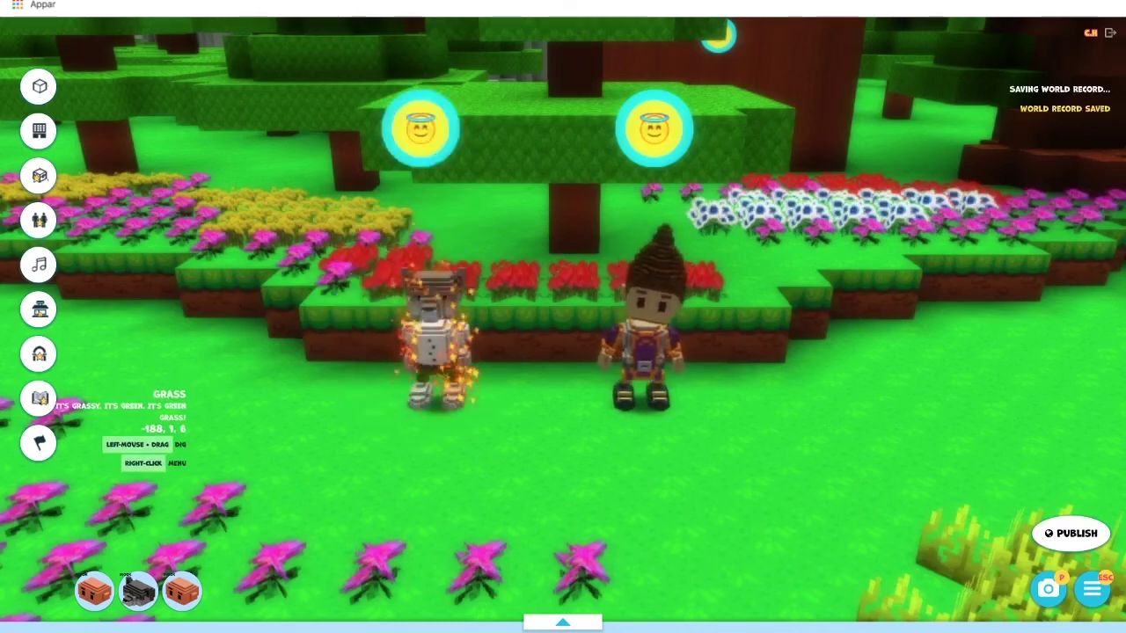